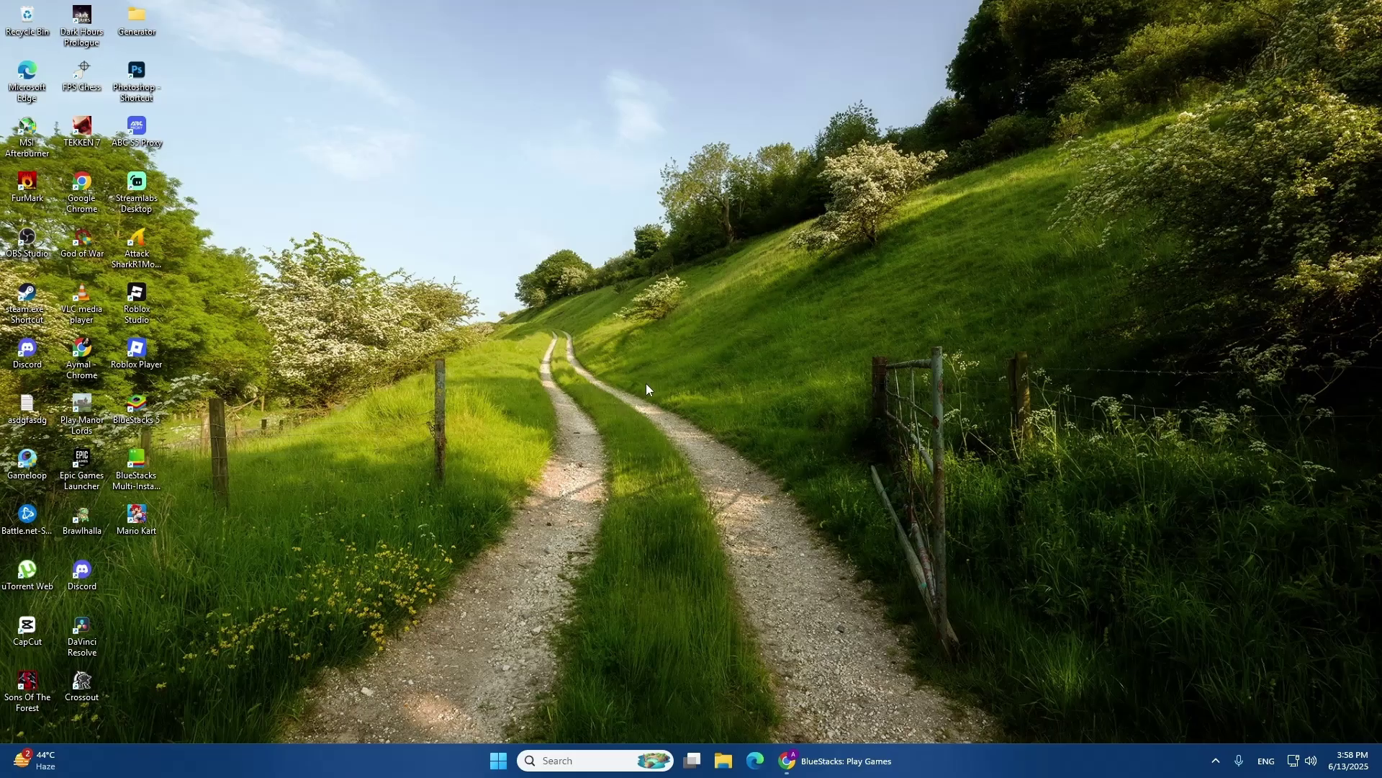
Download BlueStacks from the BlueStacks website in Chrome and start the App Player
{"action": "left_click", "coordinate": [837, 760]}
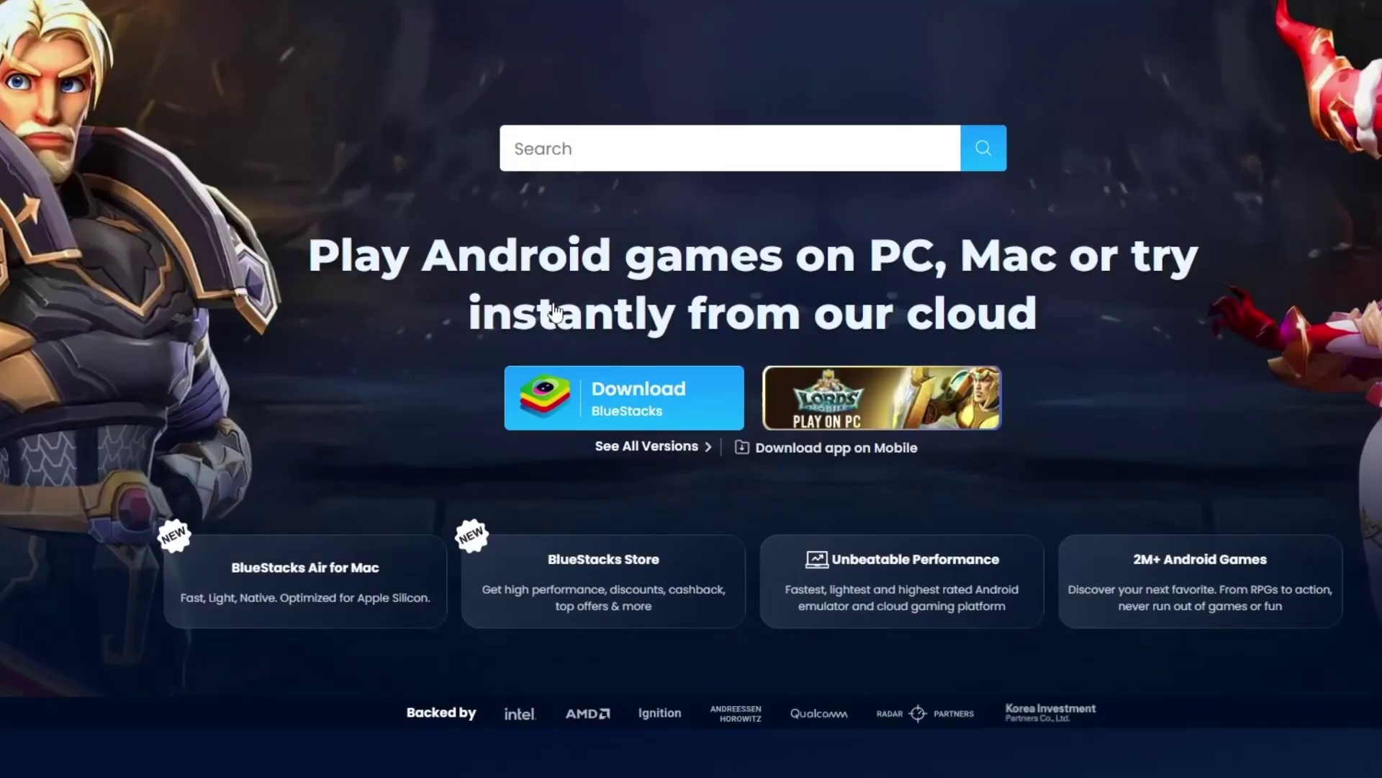
{"action": "scroll", "coordinate": [606, 314], "scroll_direction": "down", "scroll_amount": 1}
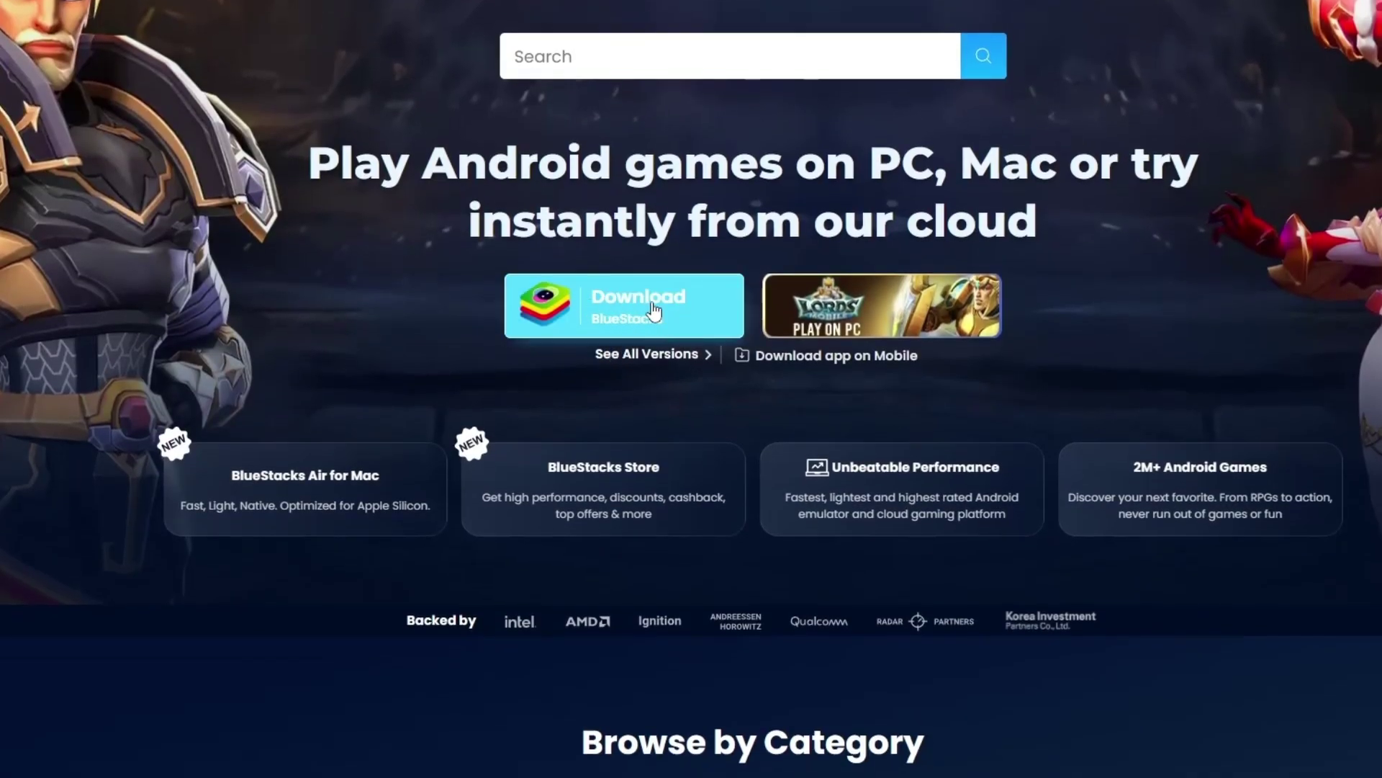
{"action": "left_click", "coordinate": [687, 314]}
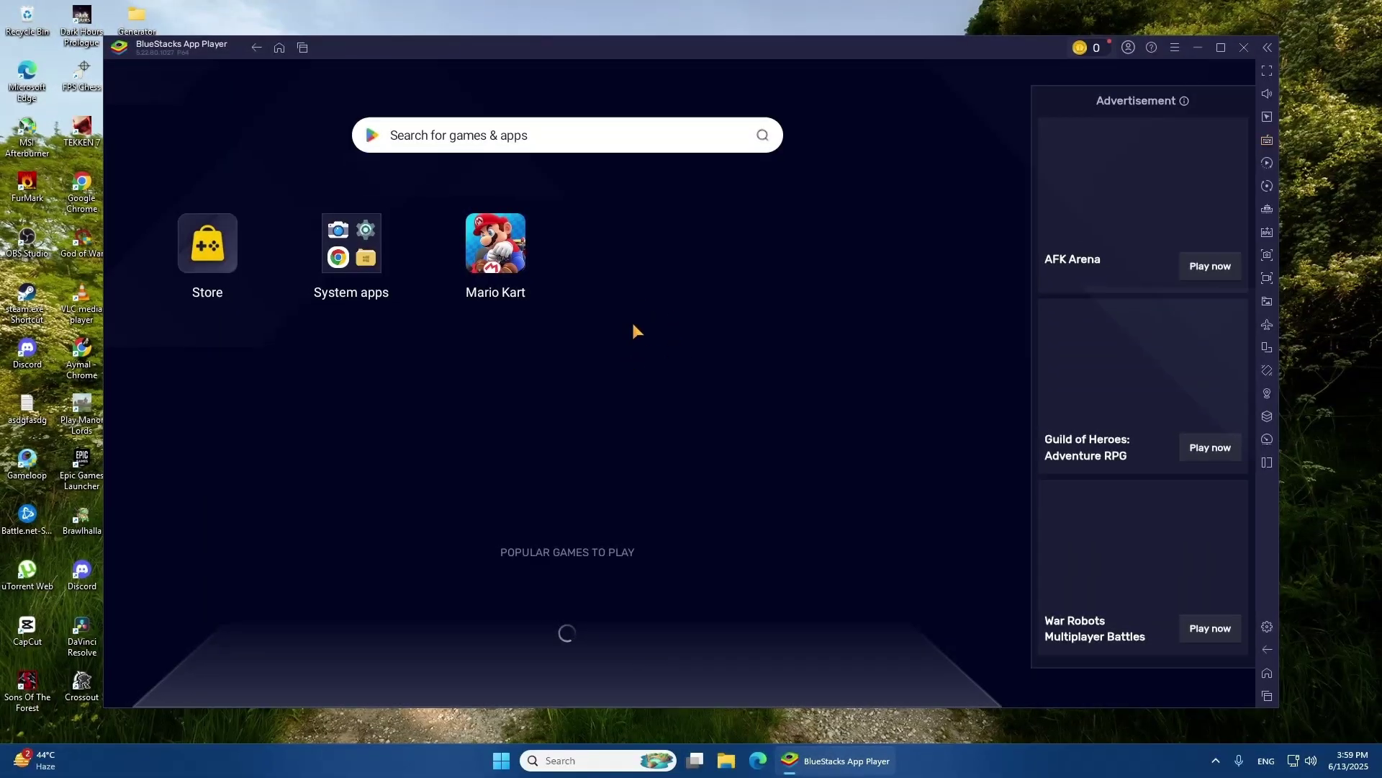
Launch the Play Store from the System apps folder on the BlueStacks home screen
{"action": "left_click", "coordinate": [344, 246]}
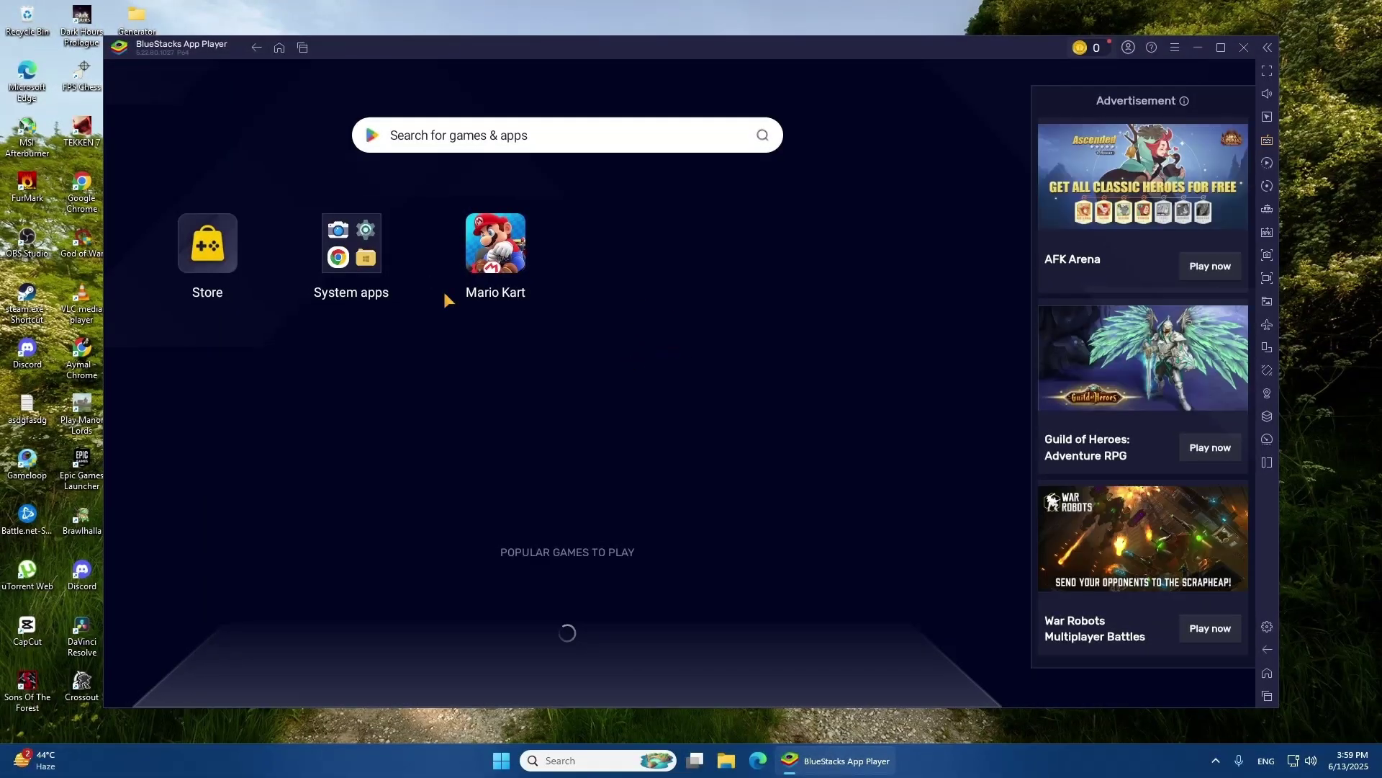
{"action": "left_click", "coordinate": [783, 335]}
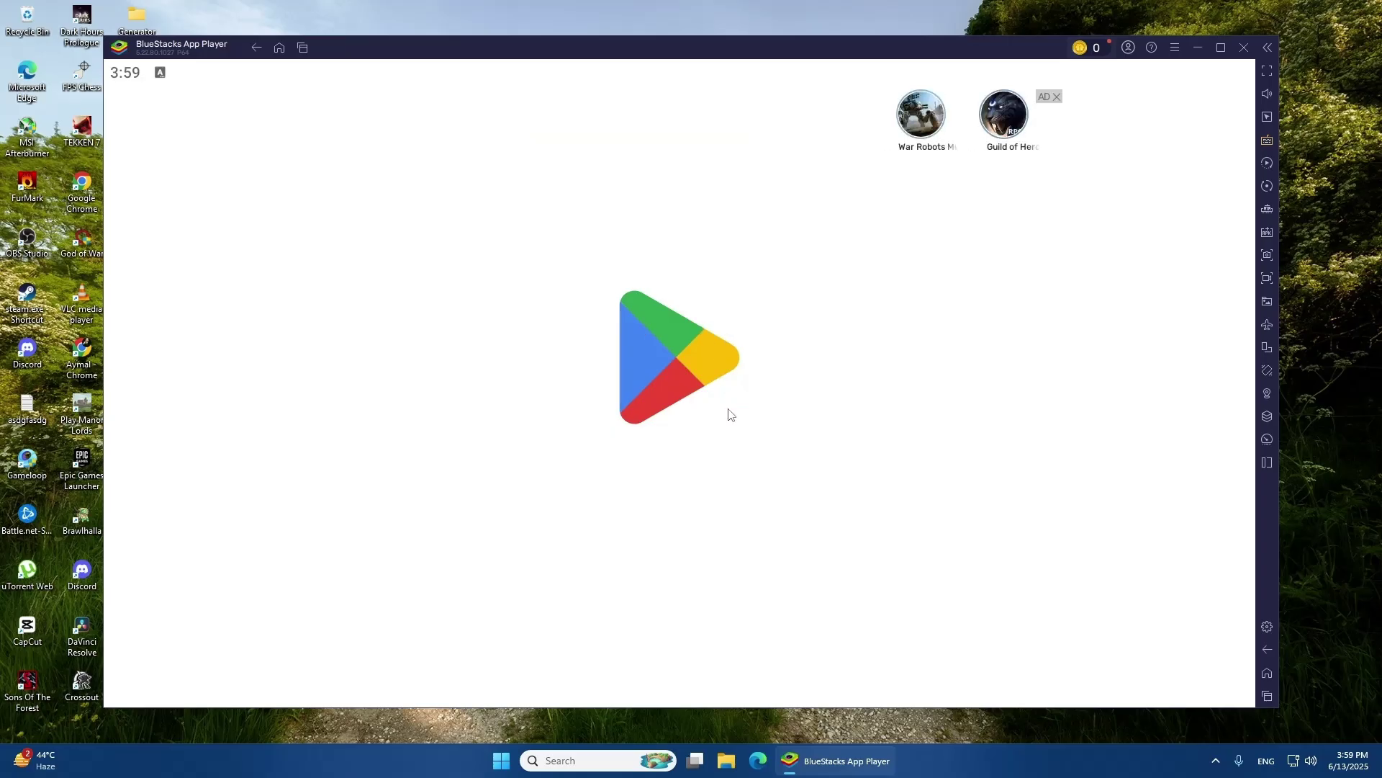
Dismiss the advertised game icons and switch the Play Store to its Search page
{"action": "left_click", "coordinate": [1057, 96]}
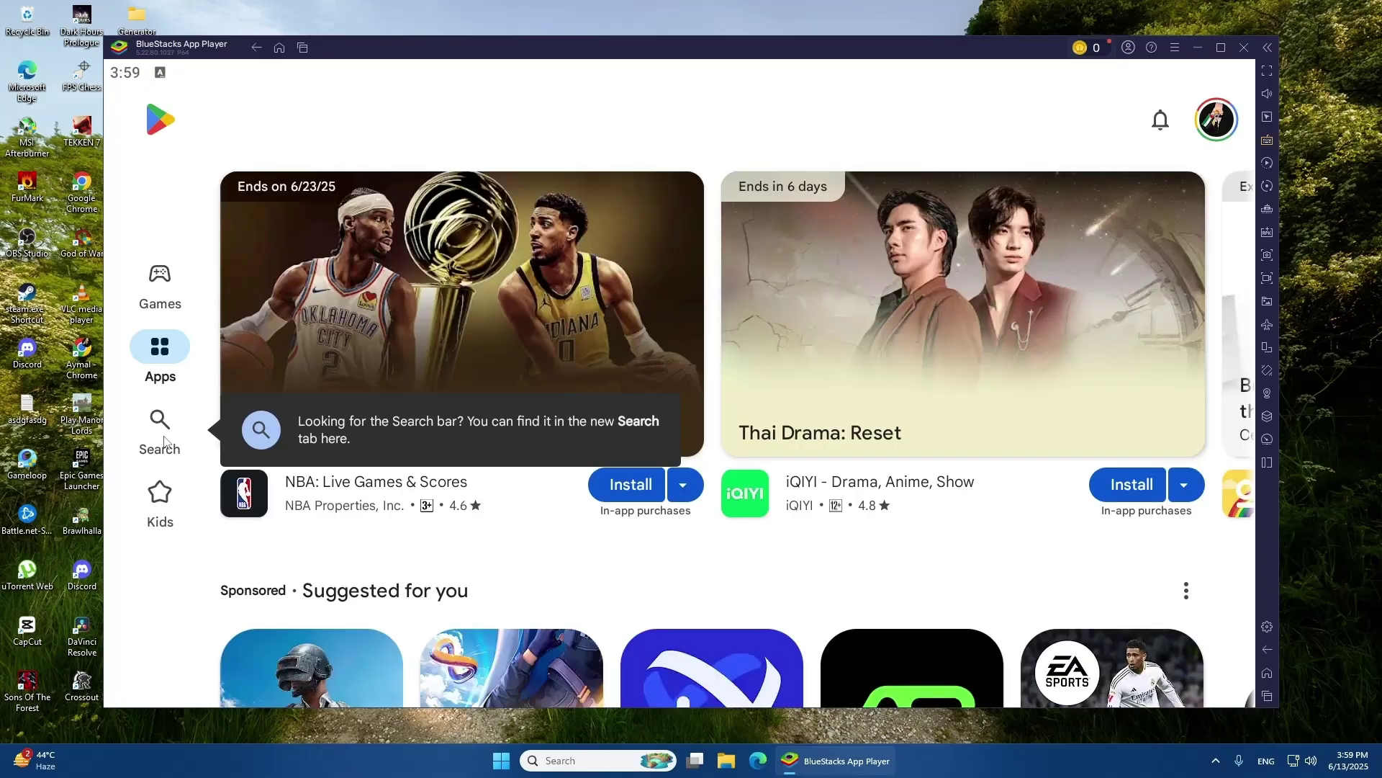
{"action": "left_click", "coordinate": [160, 427]}
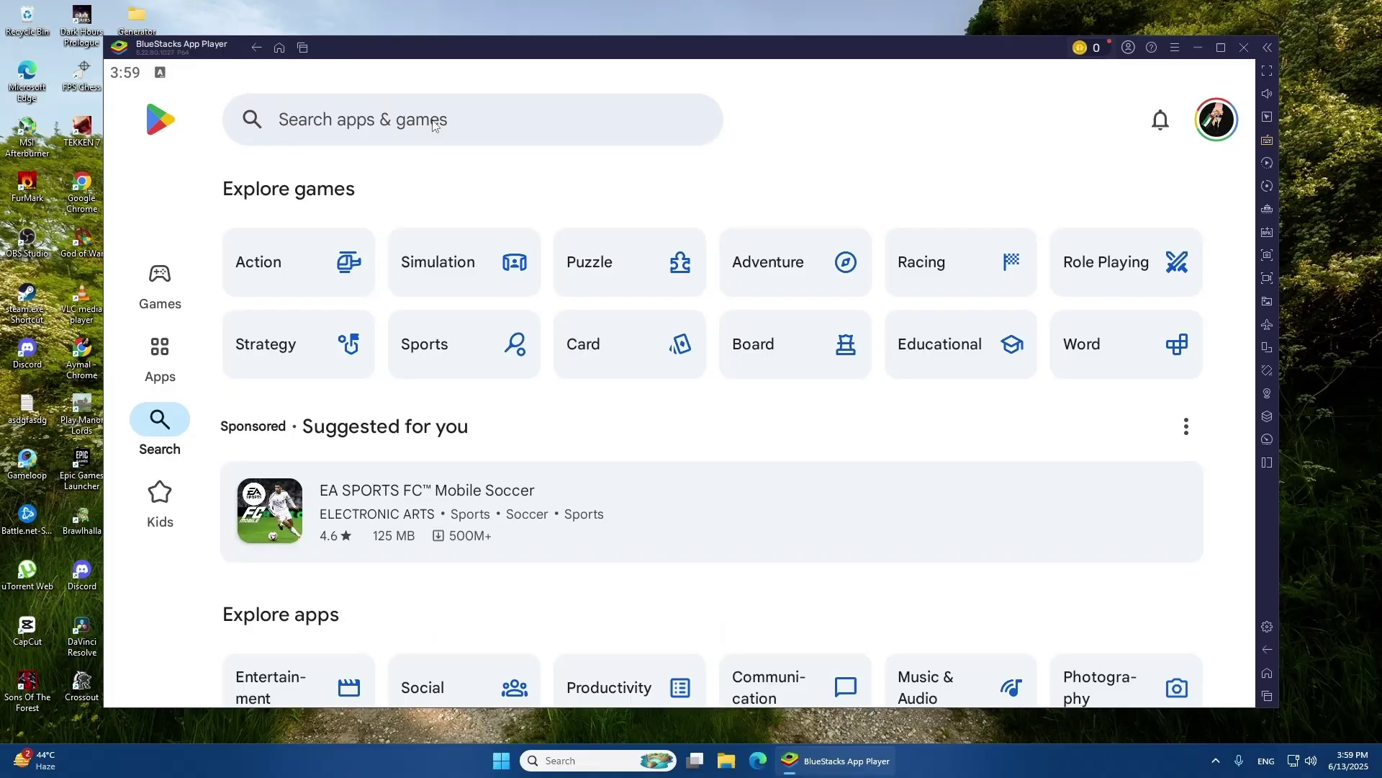
Search the Play Store for 'mario kart' and launch Mario Kart Tour from its page
{"action": "left_click", "coordinate": [373, 127]}
{"action": "type", "text": "ma"}
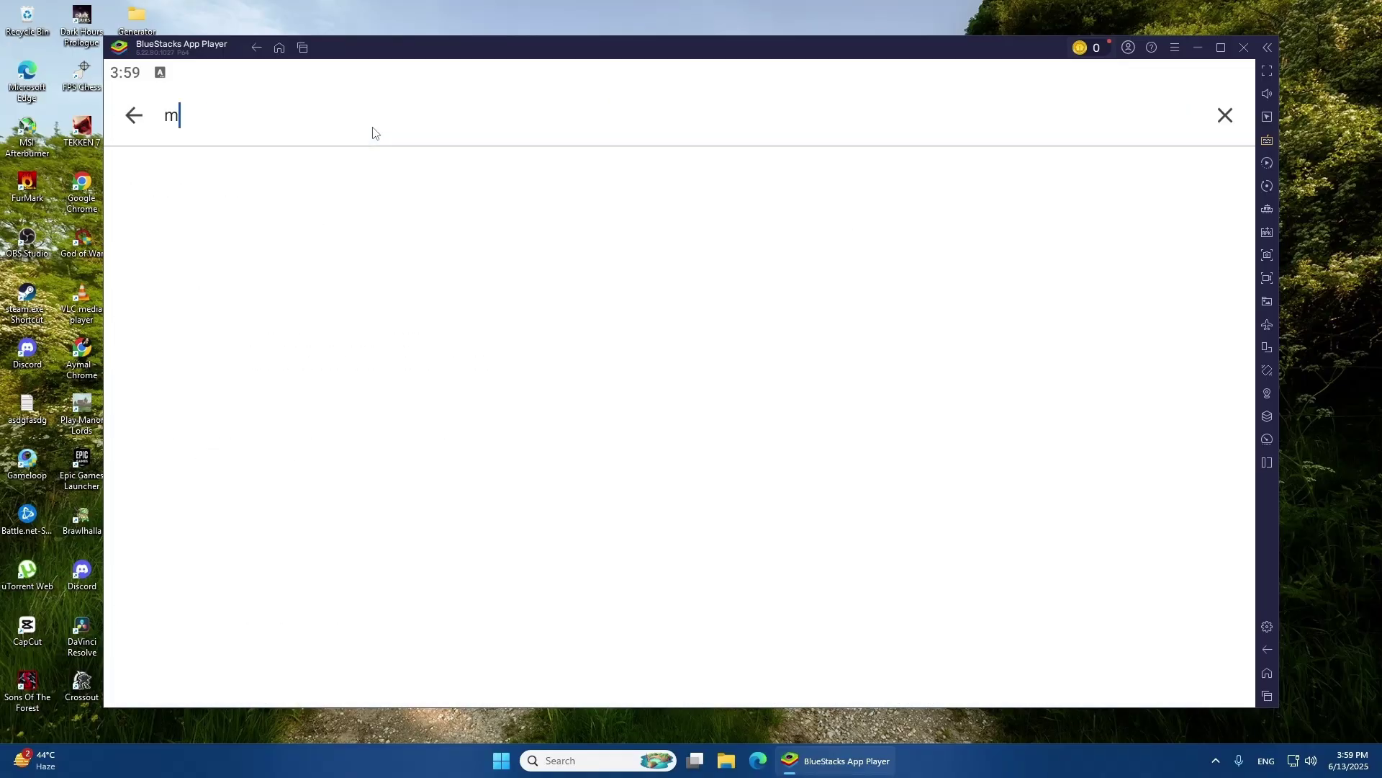
{"action": "type", "text": "rio kart"}
{"action": "left_click", "coordinate": [249, 186]}
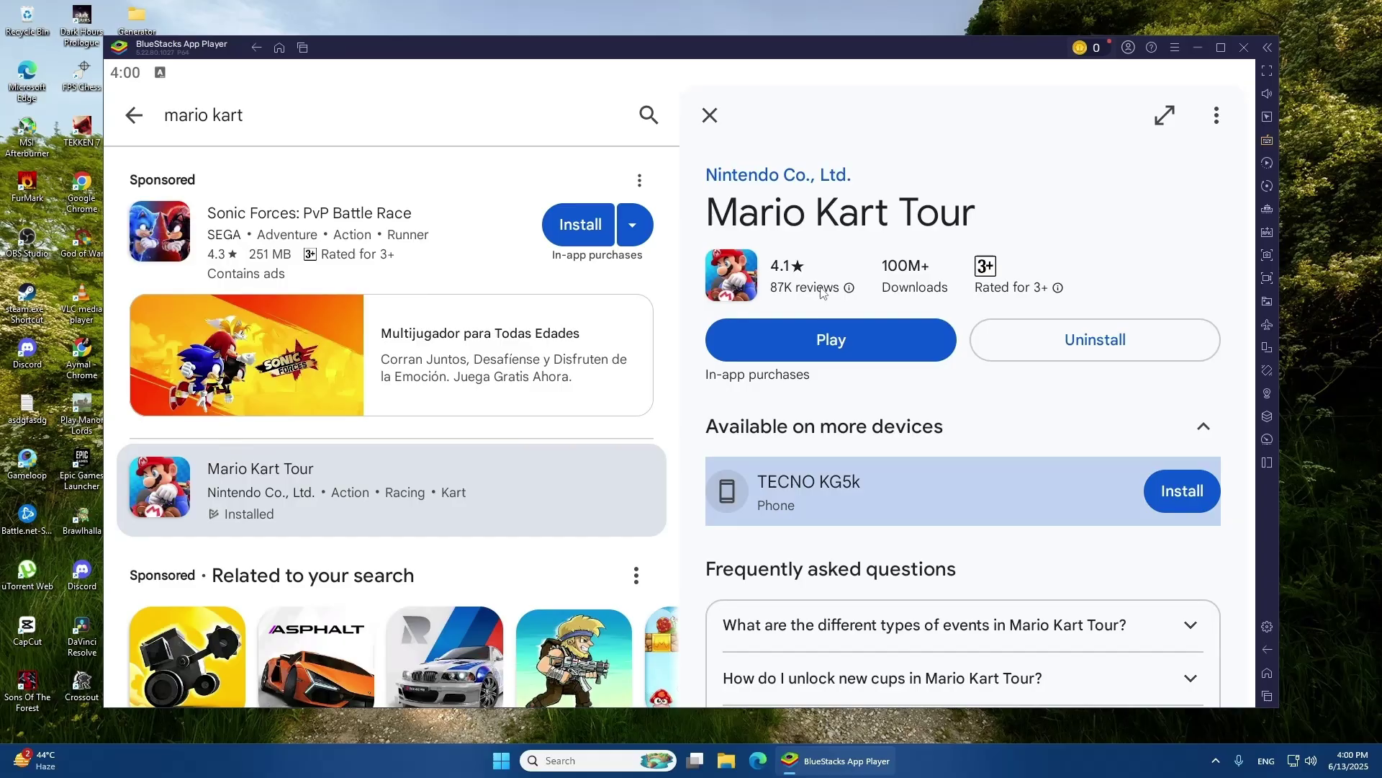
{"action": "left_click", "coordinate": [830, 342]}
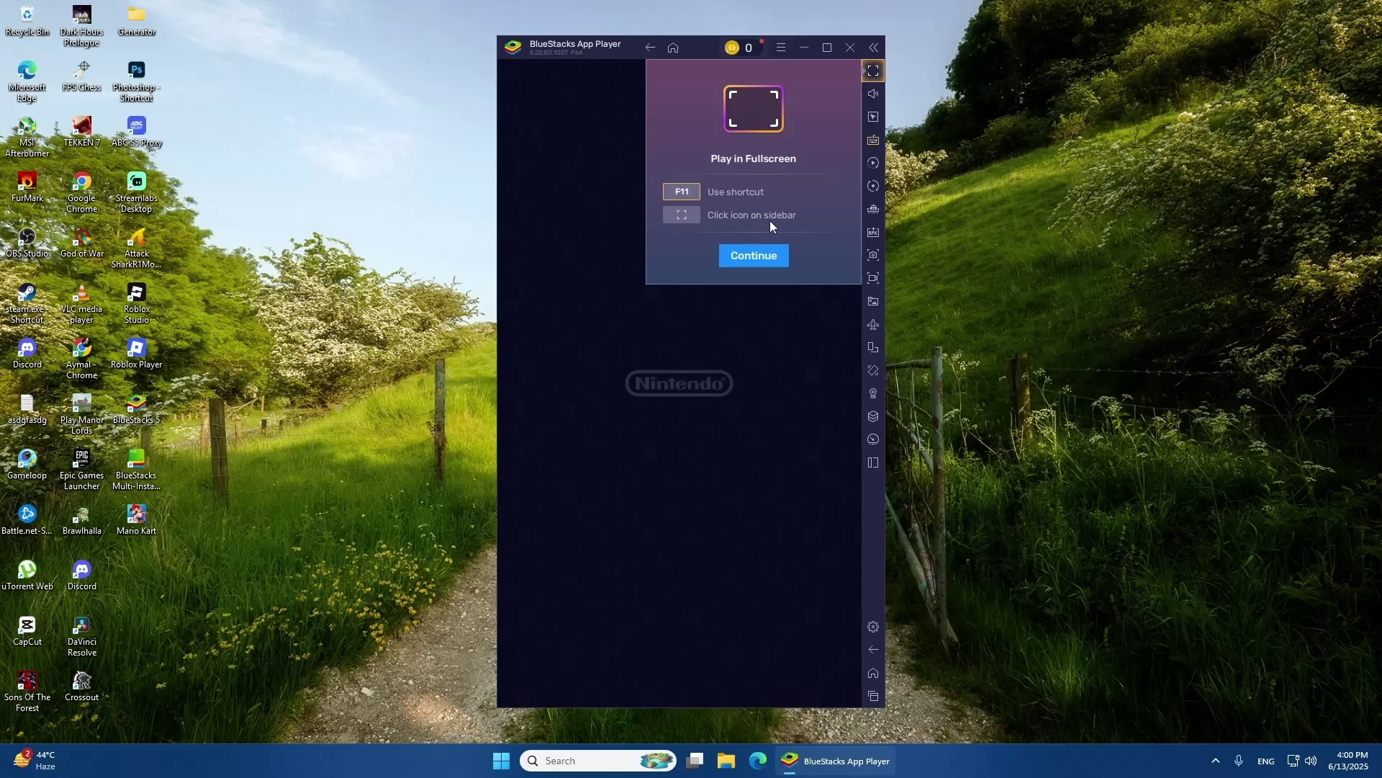
Dismiss the fullscreen tip, switch the game to fullscreen and close the F11 notice
{"action": "left_click", "coordinate": [756, 257]}
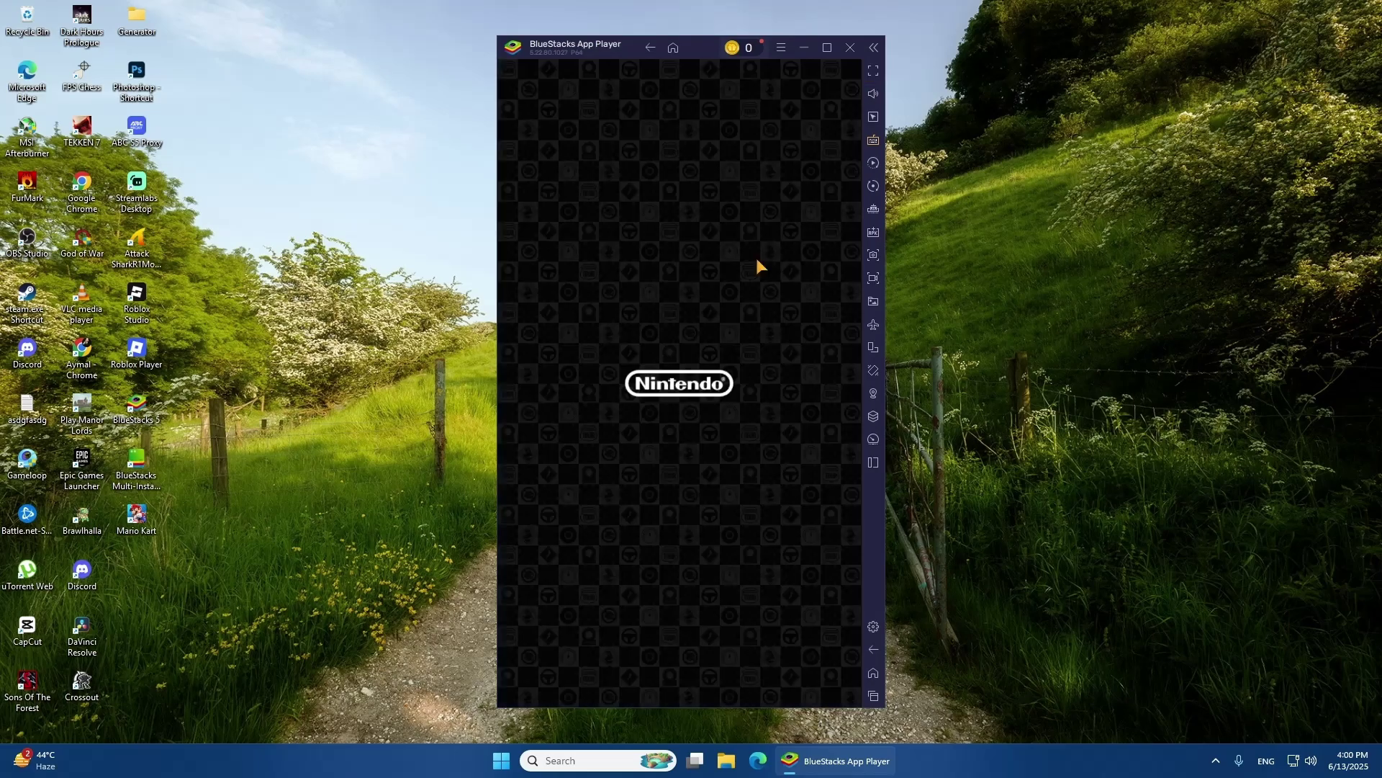
{"action": "left_click", "coordinate": [871, 72]}
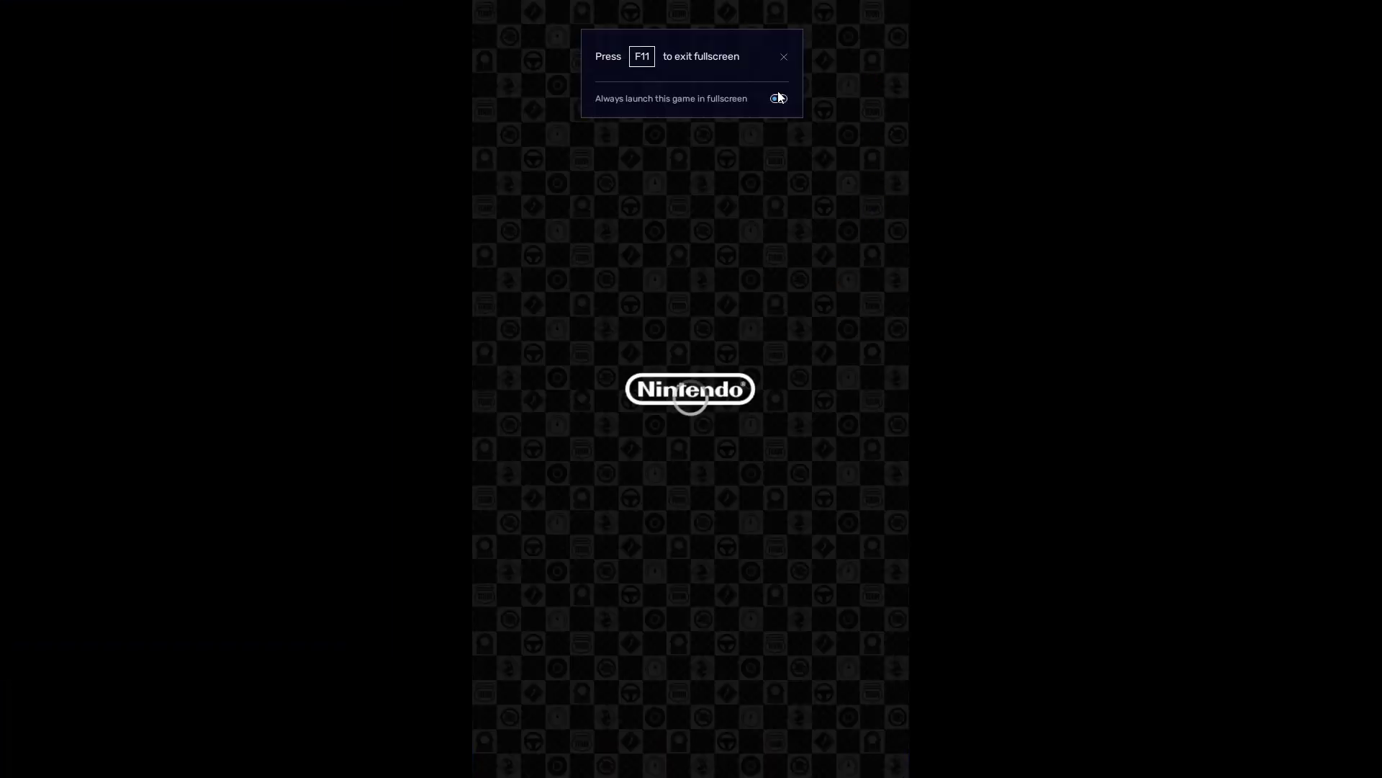
{"action": "left_click", "coordinate": [785, 56]}
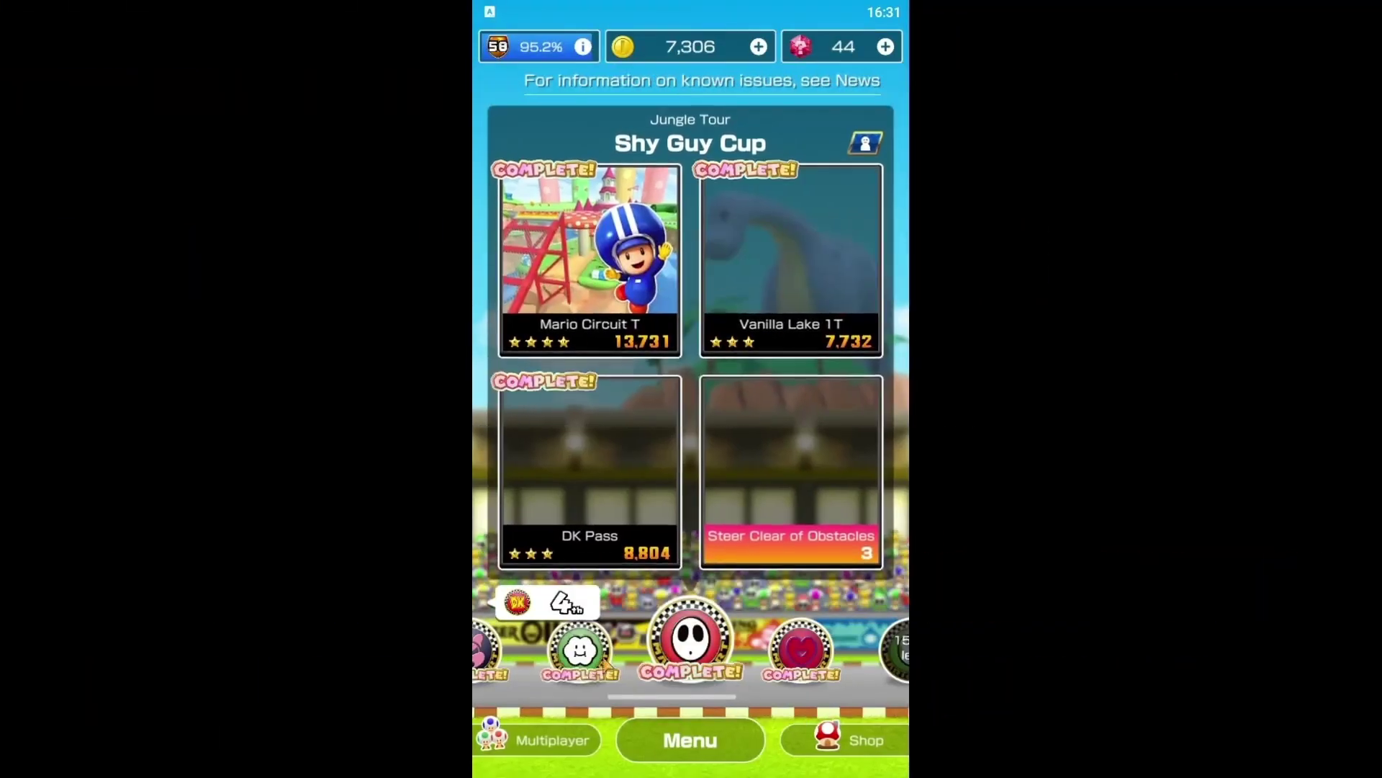
Browse the cups to the Donkey Kong Cup and bring up the game's main menu
{"action": "left_click", "coordinate": [607, 664]}
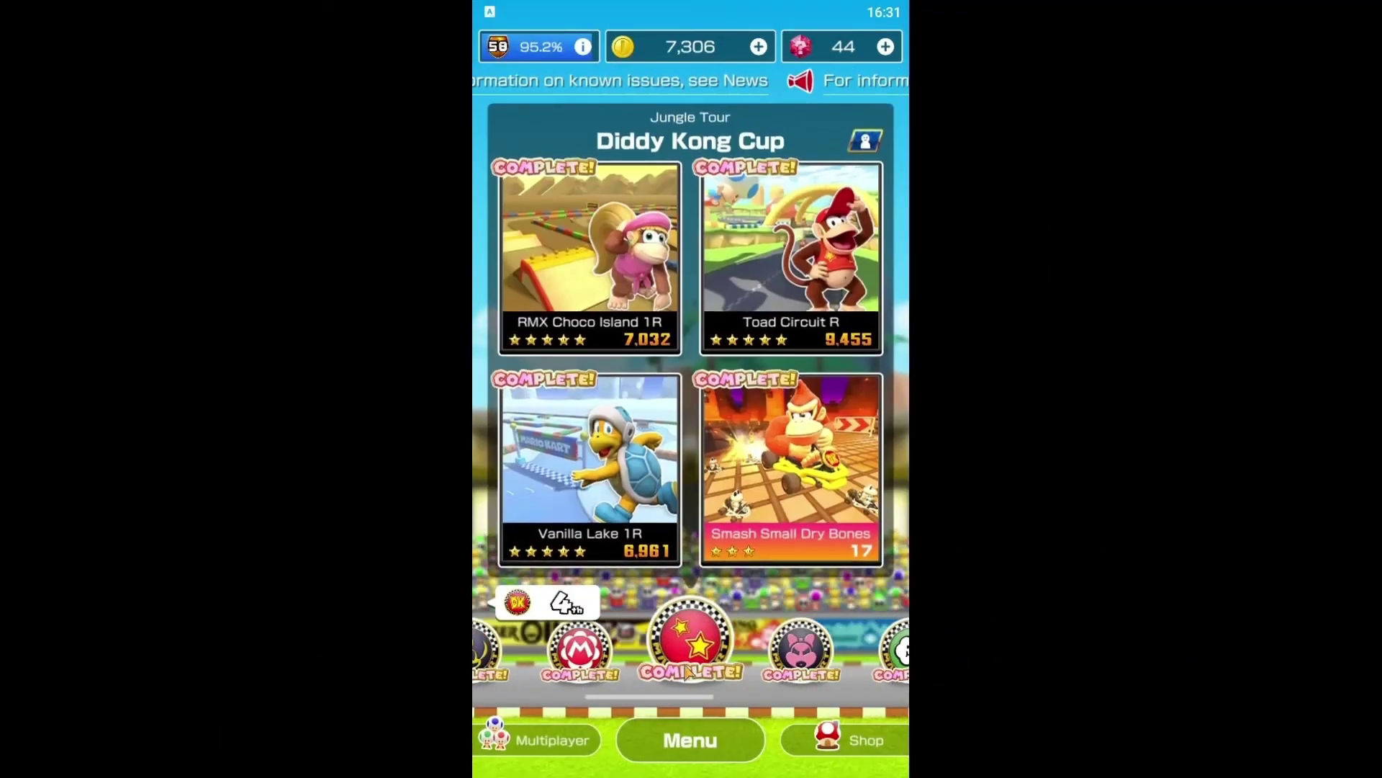
{"action": "left_click", "coordinate": [605, 665]}
{"action": "left_click", "coordinate": [637, 651]}
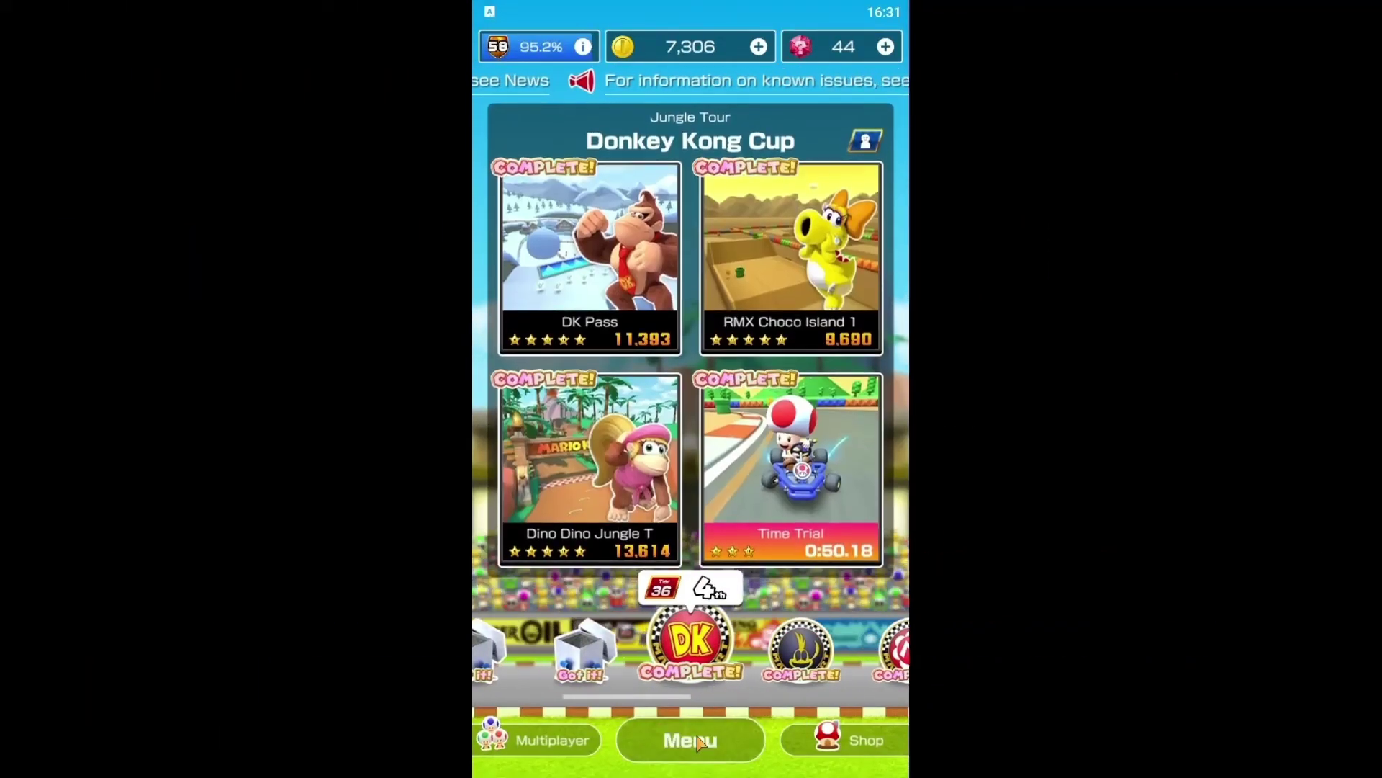
{"action": "left_click", "coordinate": [690, 740]}
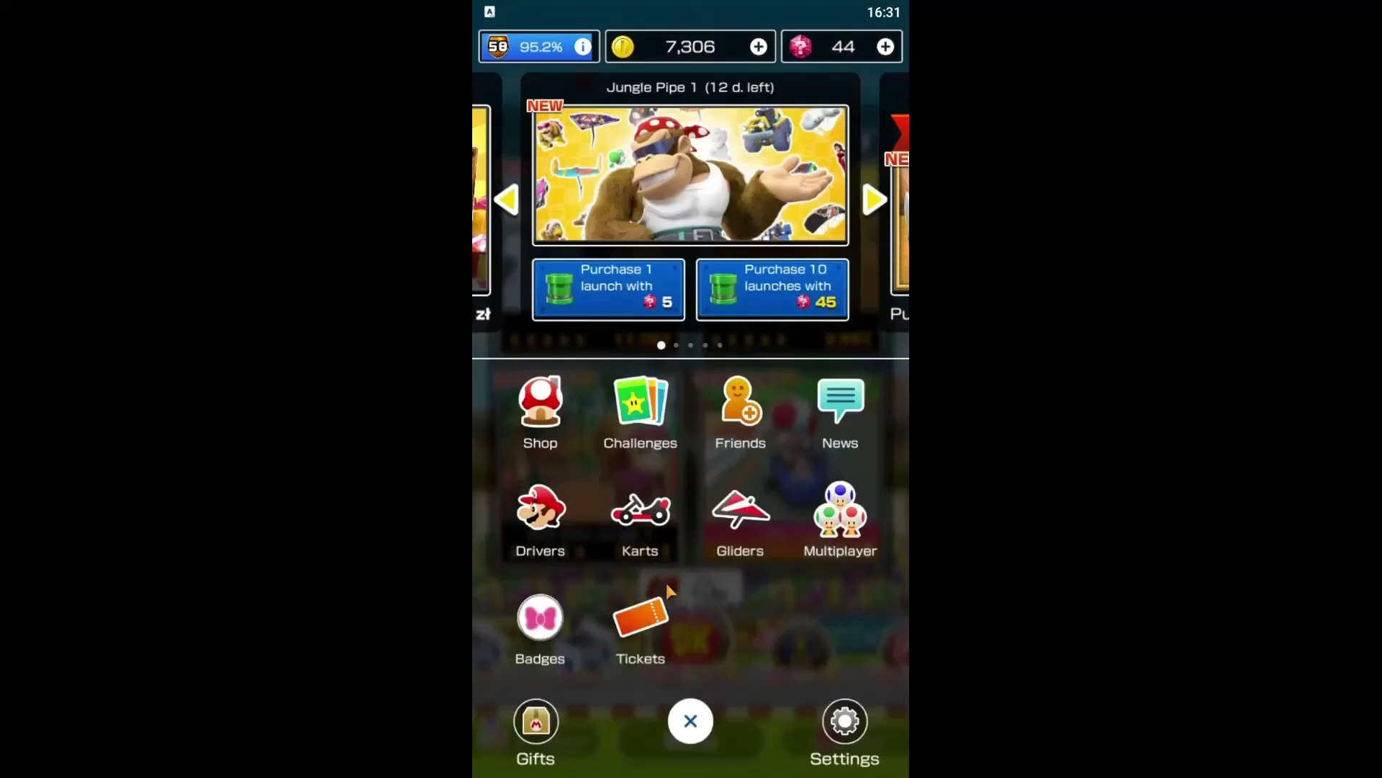